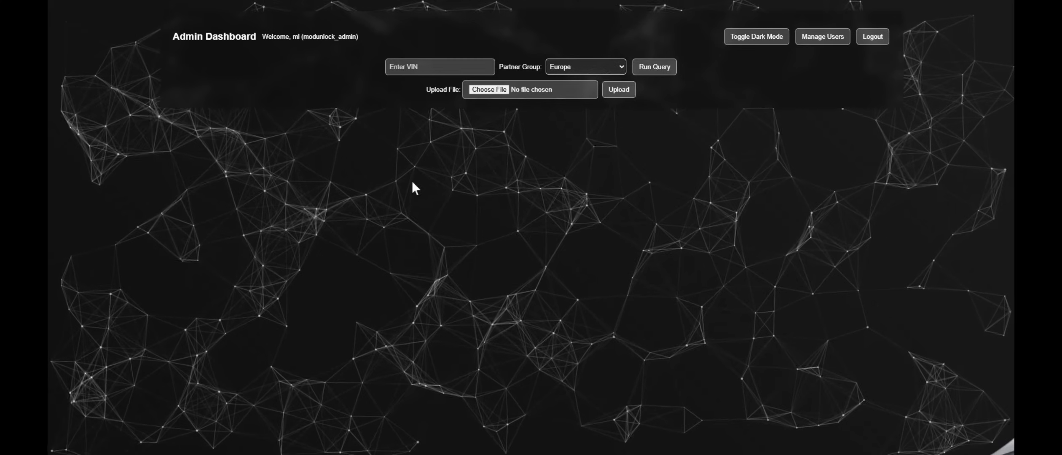
Query the first suggested VIN for the Europe partner group and look through the returned parameter list
left_click(432, 66)
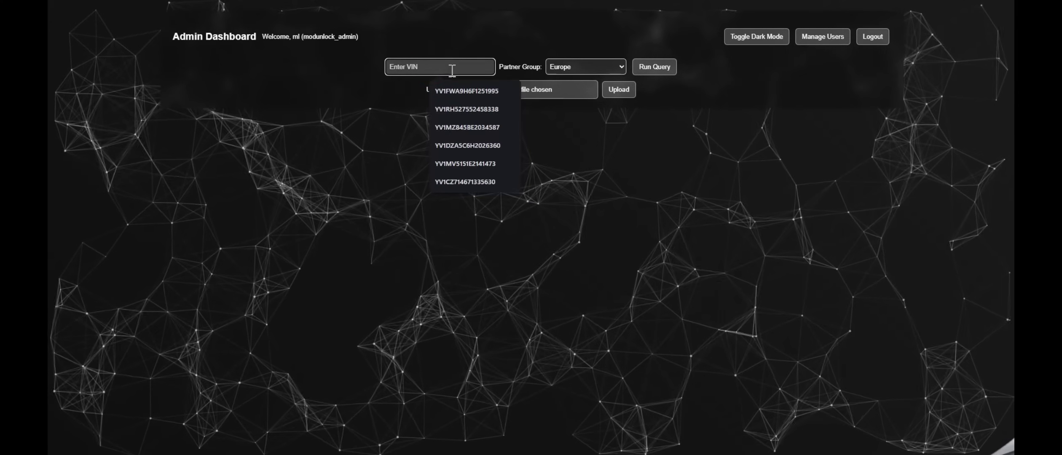
left_click(471, 90)
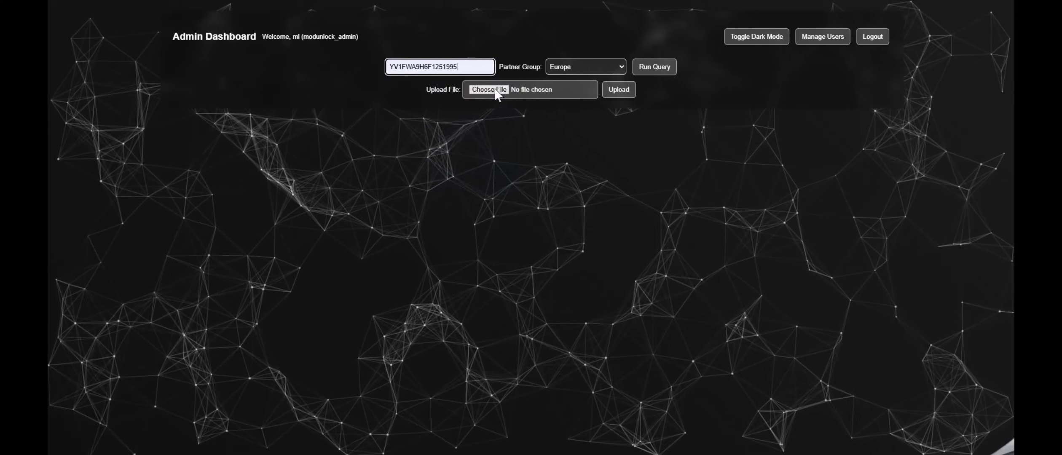
left_click(654, 67)
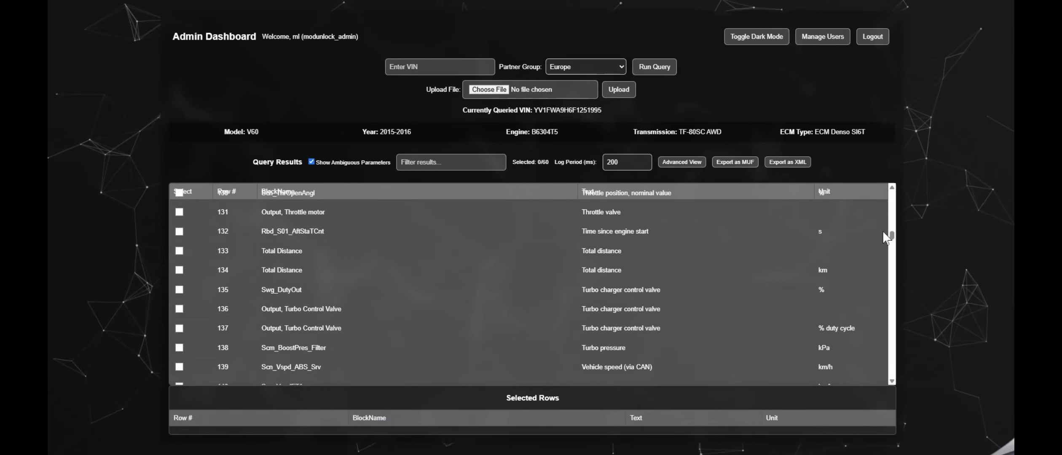
left_click_drag(892, 233, 894, 383)
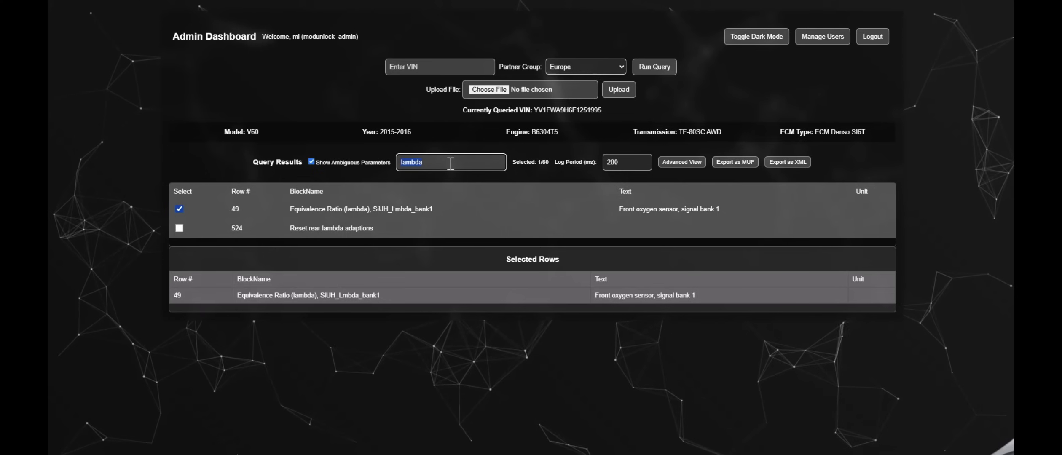
Filter by "fuel" and select rows 47, 48, 50, 53, 54 and 55; filter by "ignition" and select row 63, Ssa_Esa
type("fuel")
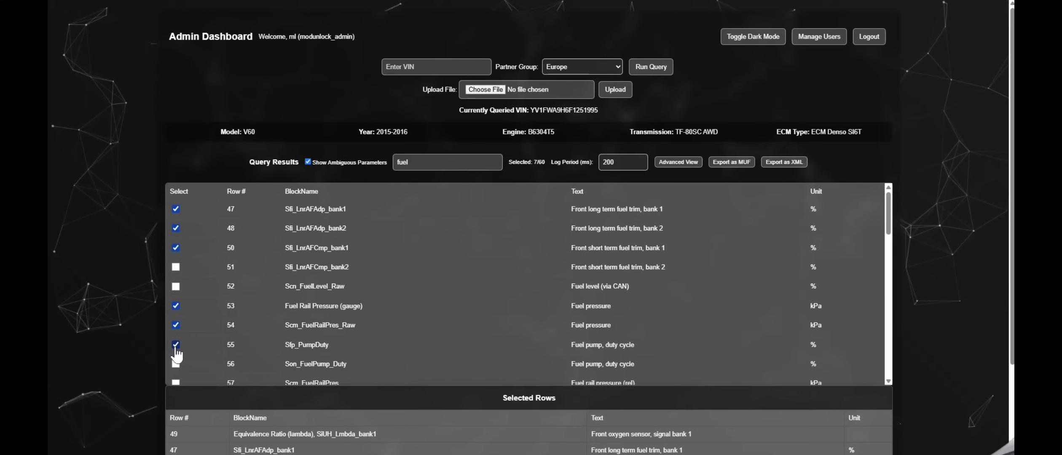
triple_click(426, 164)
type("ignition")
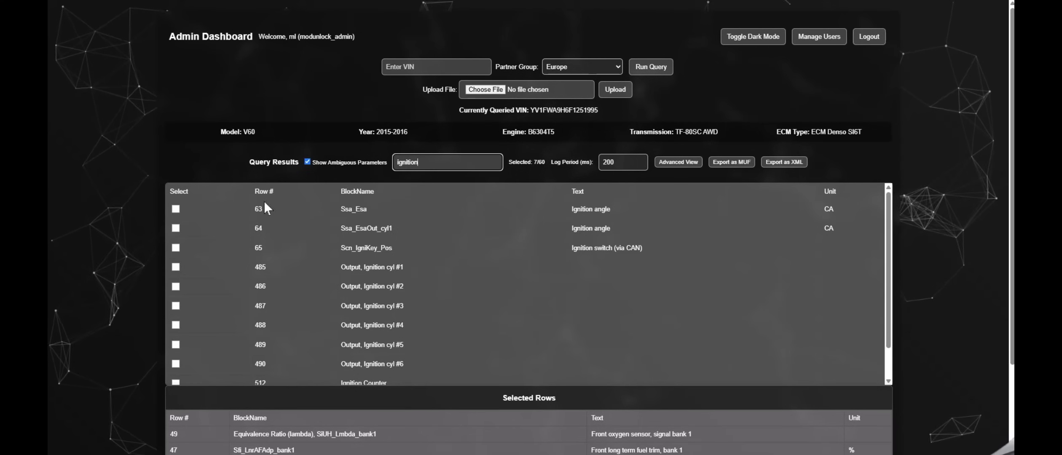
left_click(176, 209)
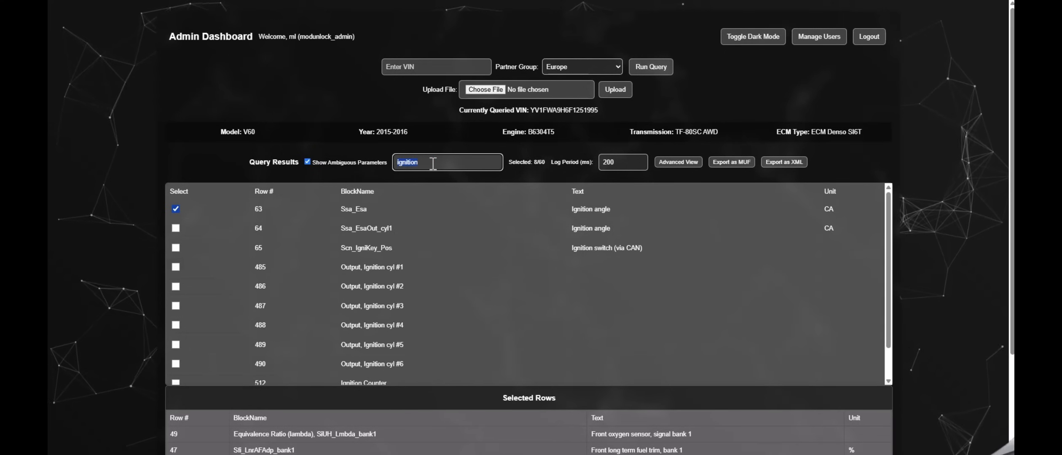
Filter the results by "knoc" and select rows 77 and 78 for the knock sensors of banks 1 and 2
type("knoc")
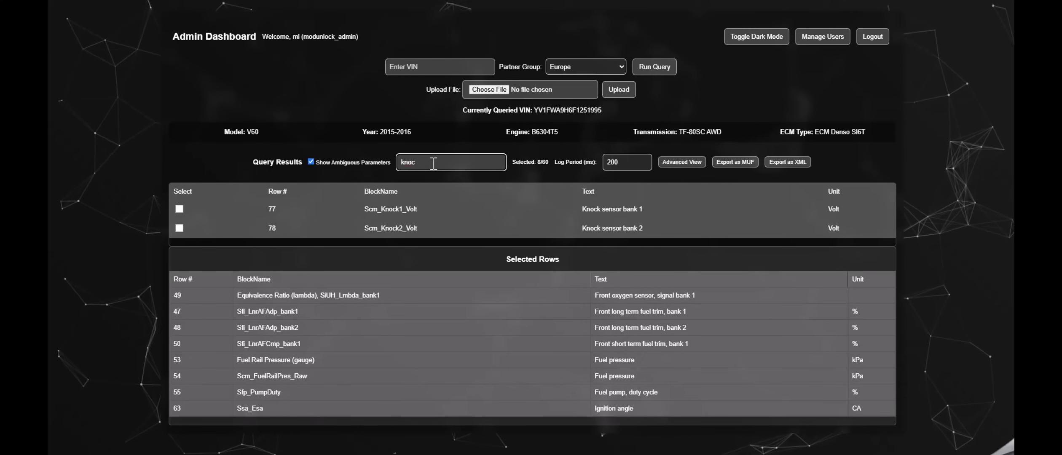
left_click(179, 208)
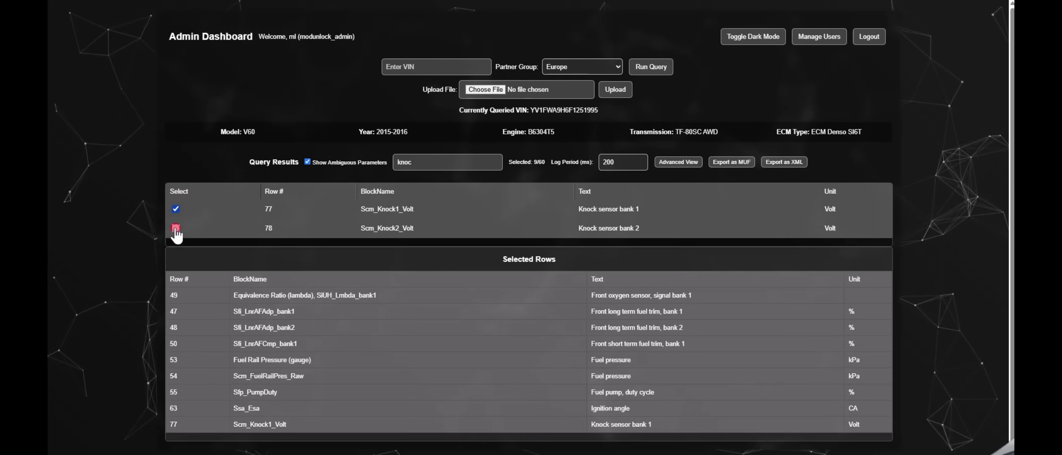
left_click(175, 228)
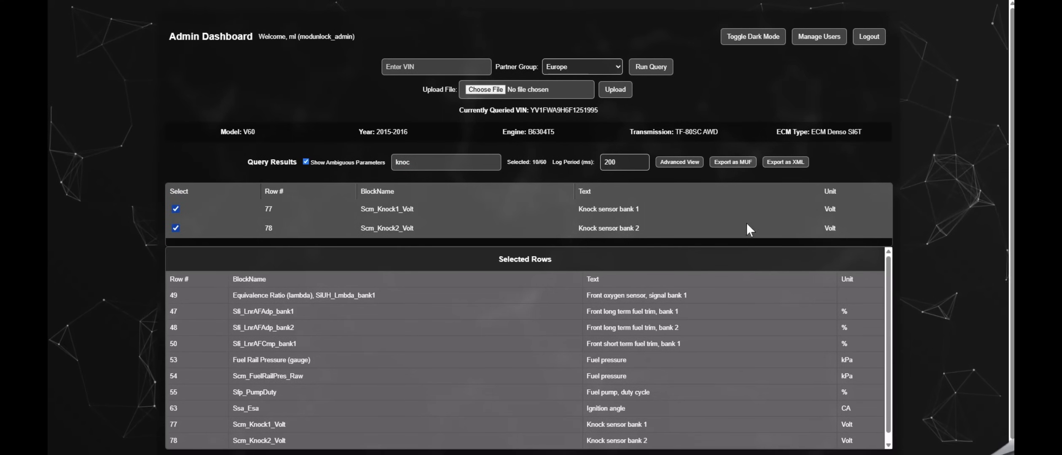
Export the selected parameters as a MUF file named B6304T5_ECM_Denso_SI6T_2015-2016v2.muf
left_click(742, 165)
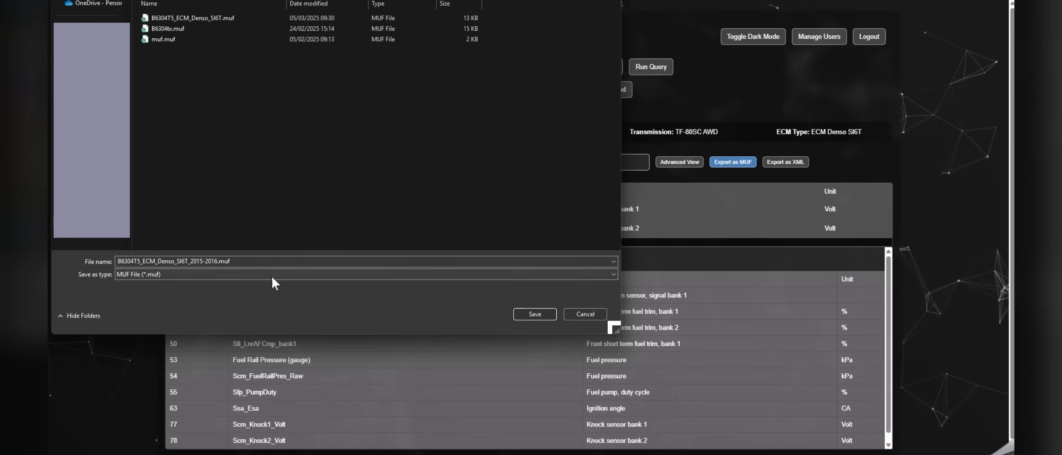
left_click(217, 261)
key("BackSpace")
type("5")
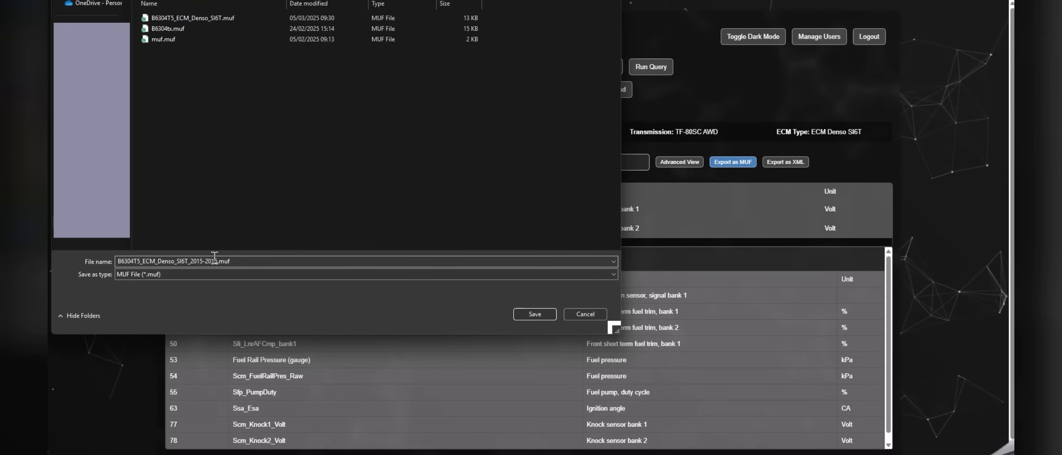
key("ctrl+z")
left_click(241, 261)
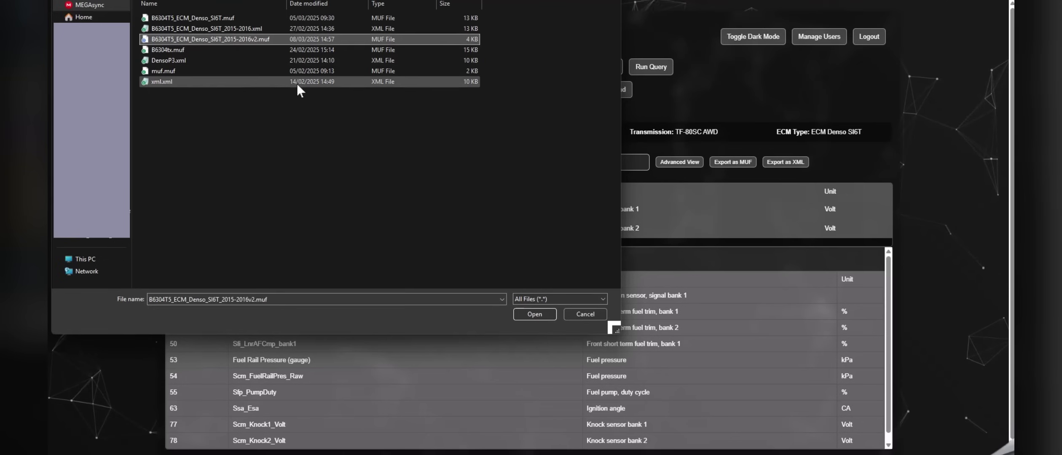
Choose the existing file B6304tx.muf and upload it to the dashboard
left_click(244, 19)
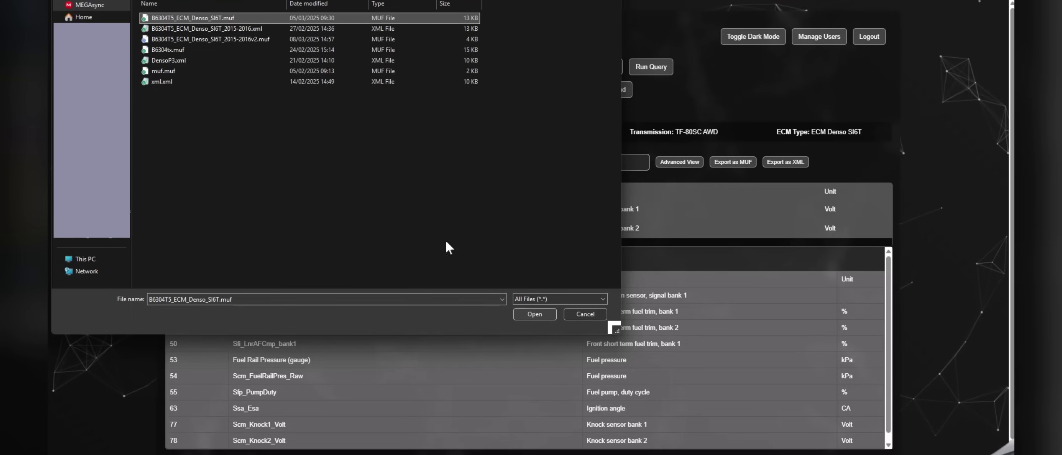
left_click(368, 49)
left_click(533, 314)
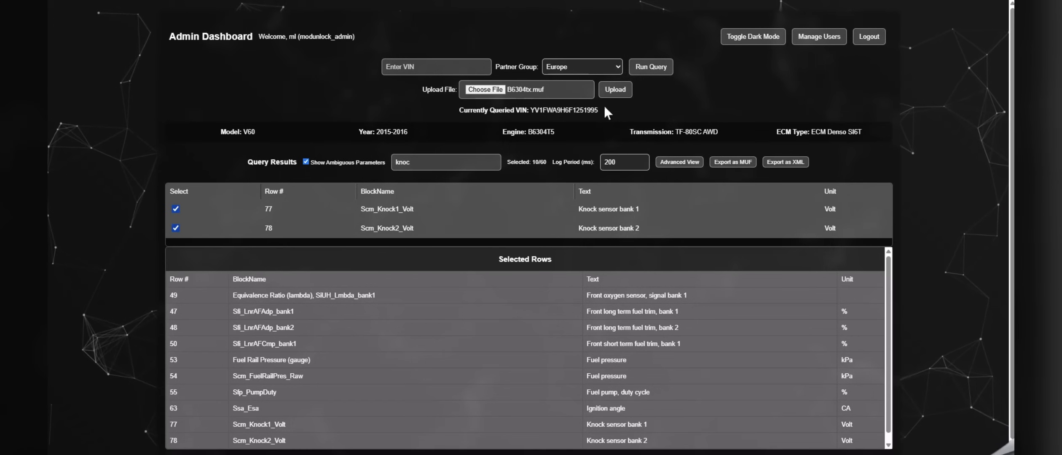
left_click(615, 91)
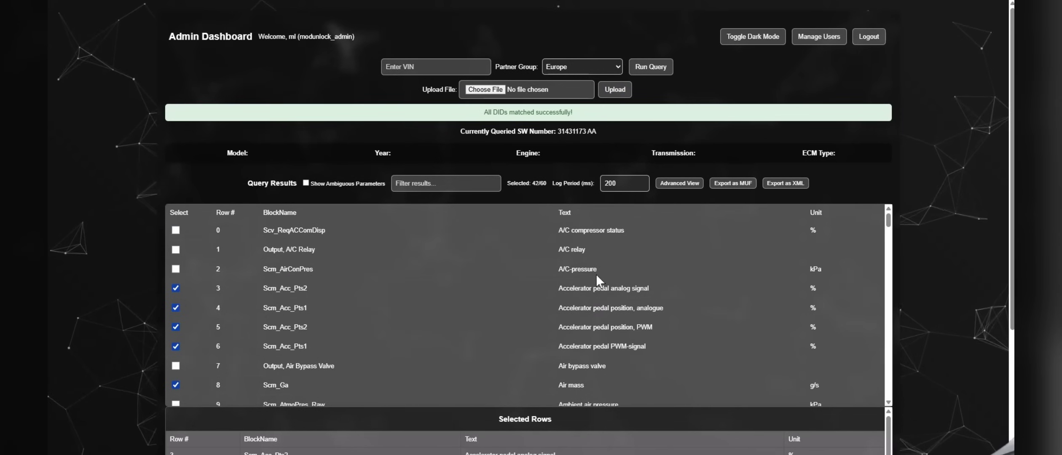
Examine the selection count, the matched parameters and the Selected Rows list from the uploaded file
left_click_drag(527, 182, 558, 180)
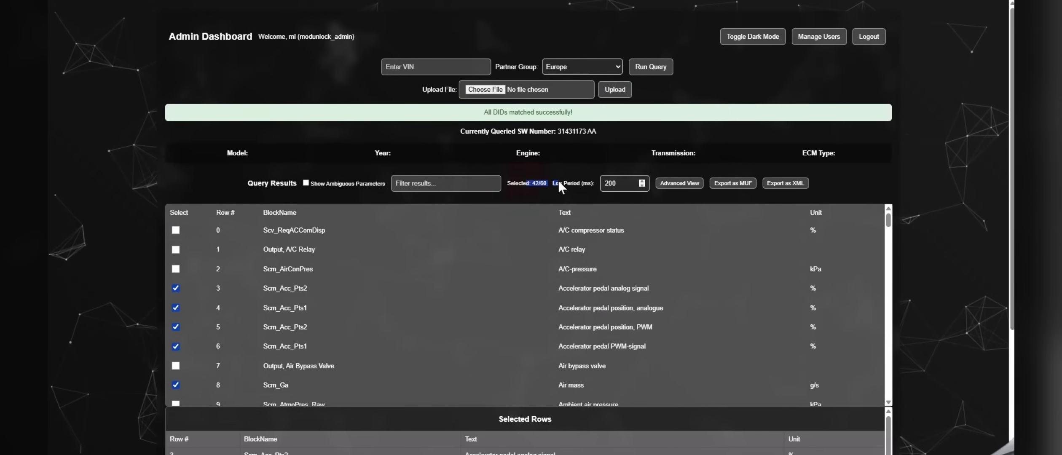
left_click(565, 185)
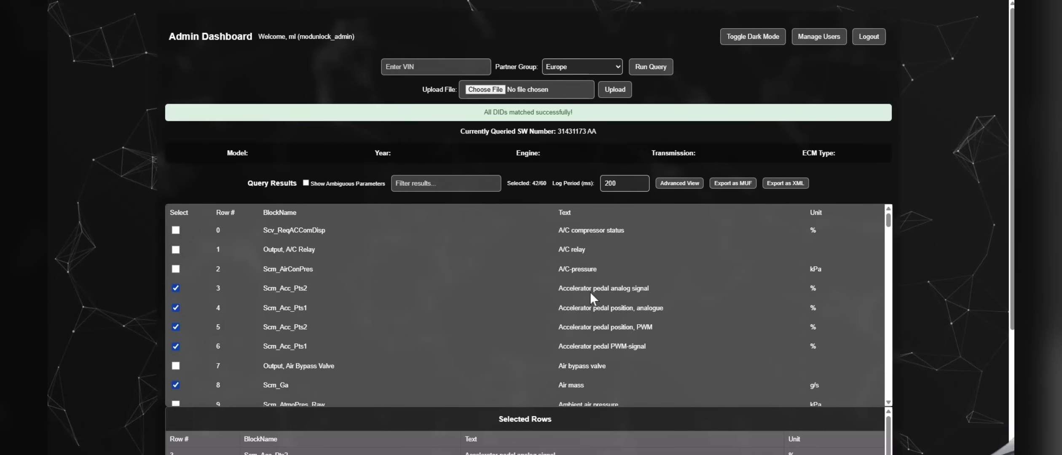
scroll(590, 291, "down", 7)
scroll(889, 285, "down", 3)
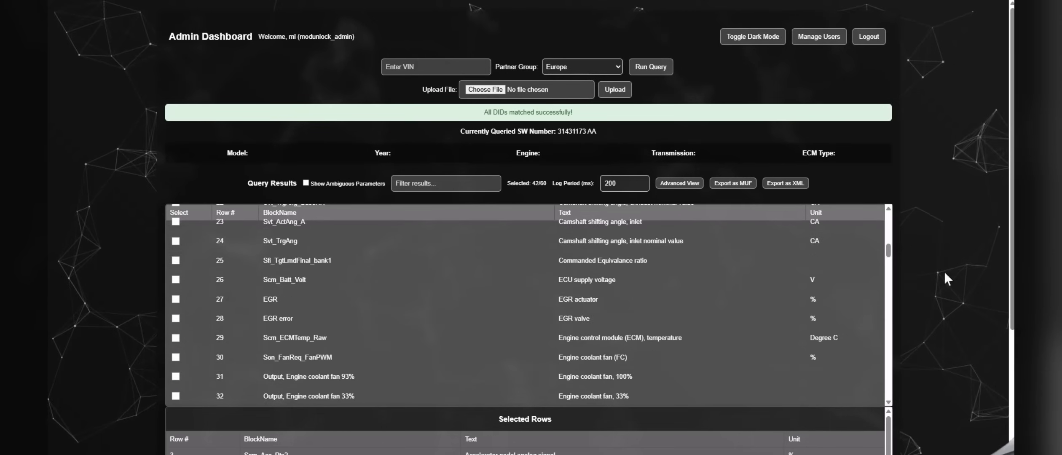
scroll(965, 271, "down", 4)
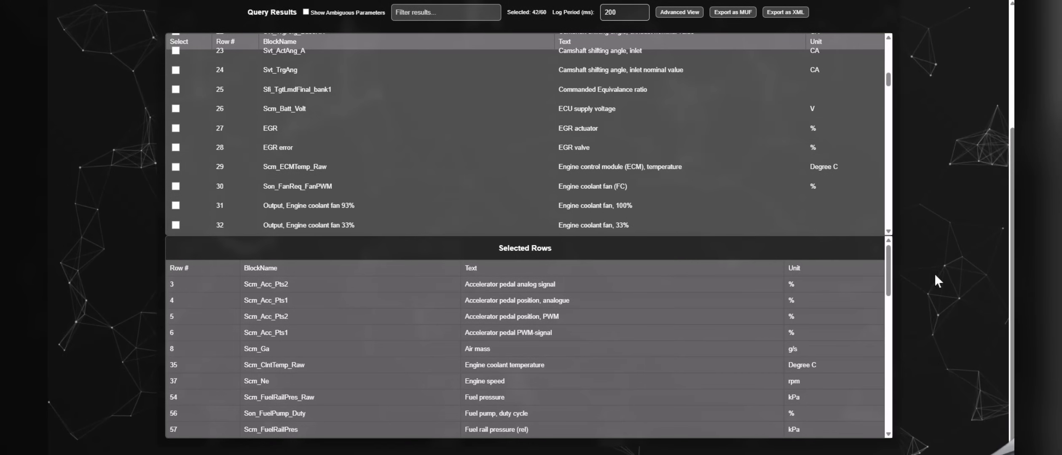
left_click(889, 254)
left_click_drag(888, 254, 896, 218)
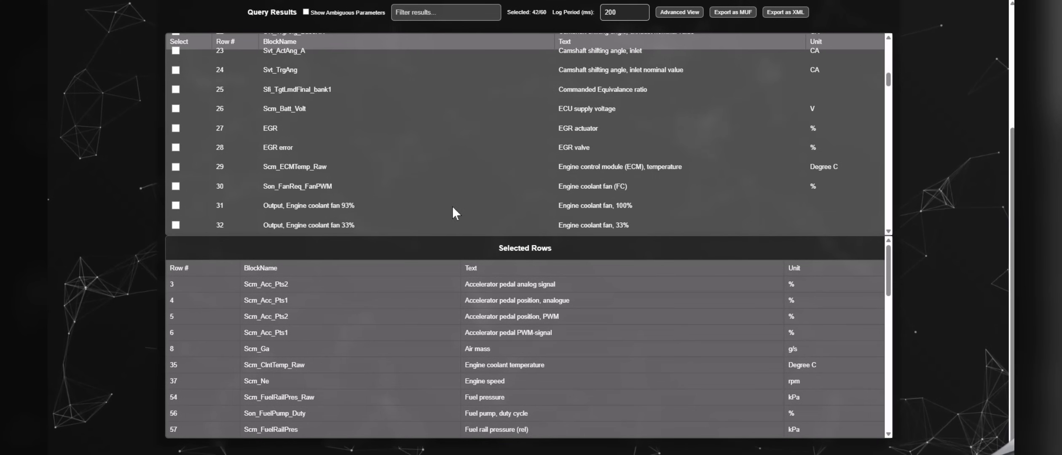
Export the parameters selected from the uploaded file in MUF format as B6304T5_ECM_Denso_SI6T_2015-2016v2.muf
scroll(635, 204, "up", 4)
left_click(733, 183)
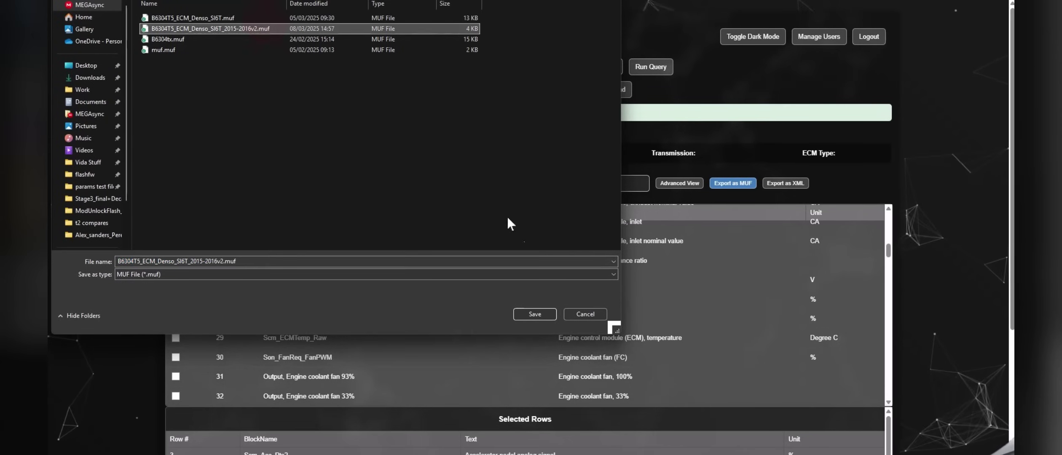
left_click(542, 314)
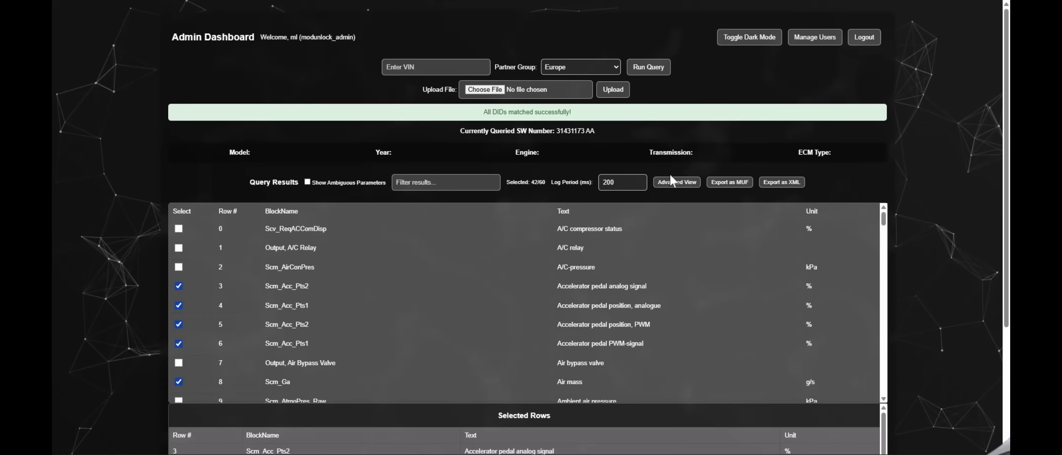
Start another MUF export of the selected parameters
left_click(723, 185)
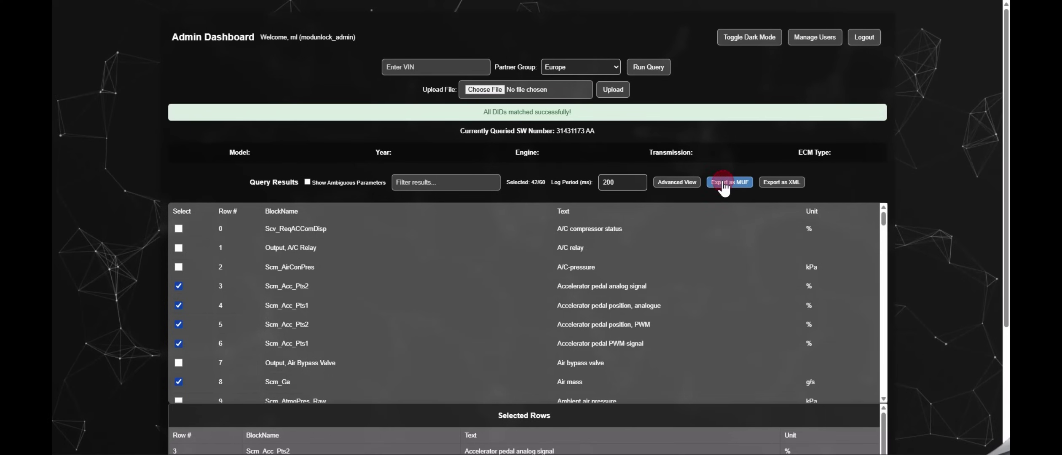